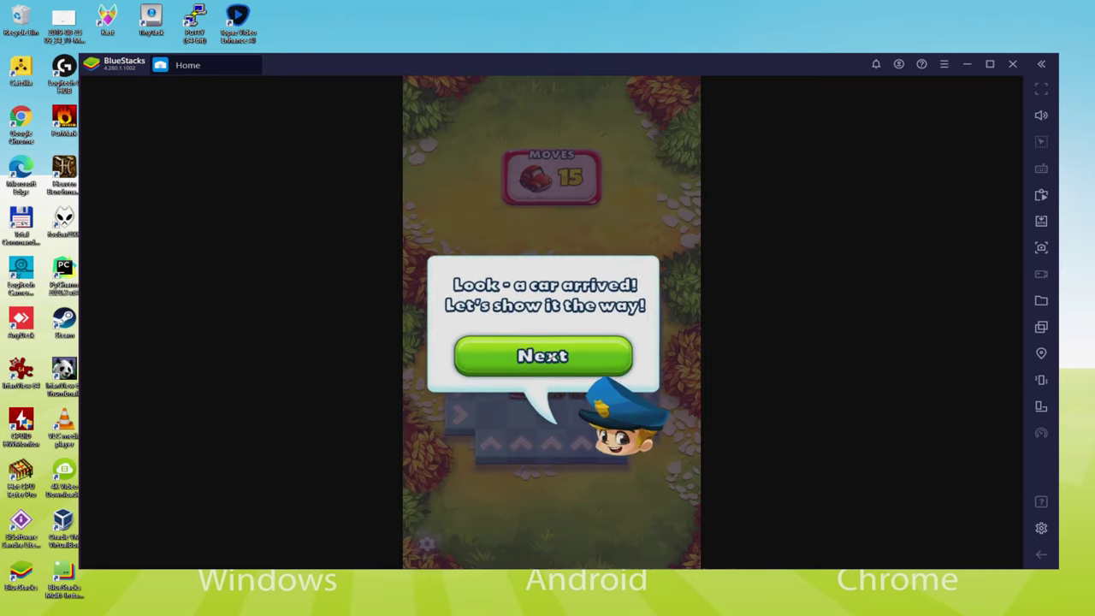
- Dismiss the tutorial prompt and send cars into the first level's board to match the red, green and yellow groups
{"action": "left_click", "coordinate": [542, 356]}
{"action": "left_click", "coordinate": [521, 445]}
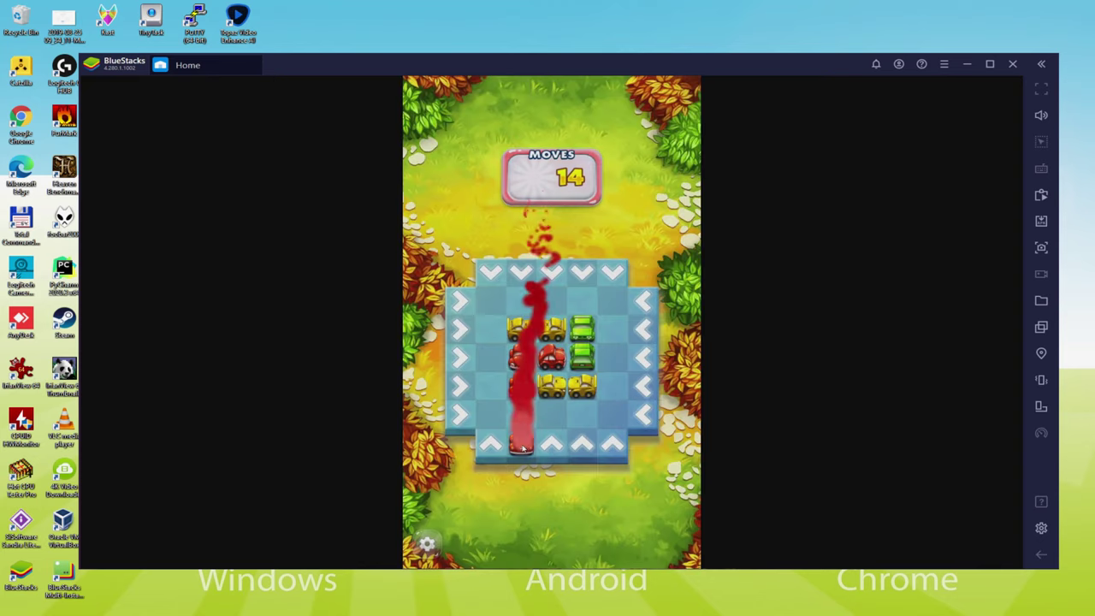
{"action": "left_click", "coordinate": [593, 276]}
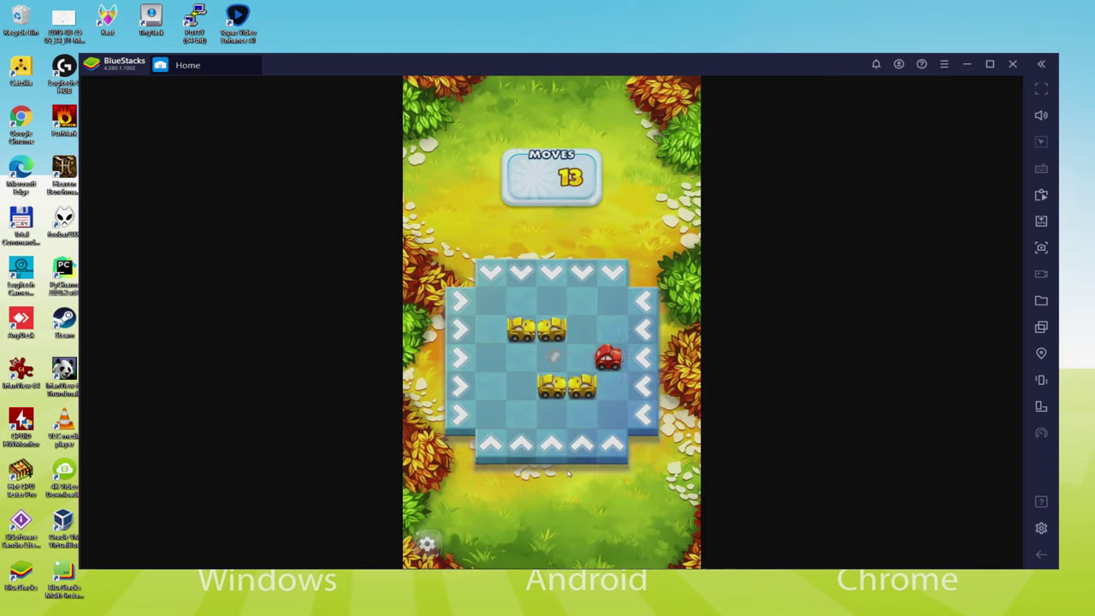
{"action": "left_click", "coordinate": [538, 352]}
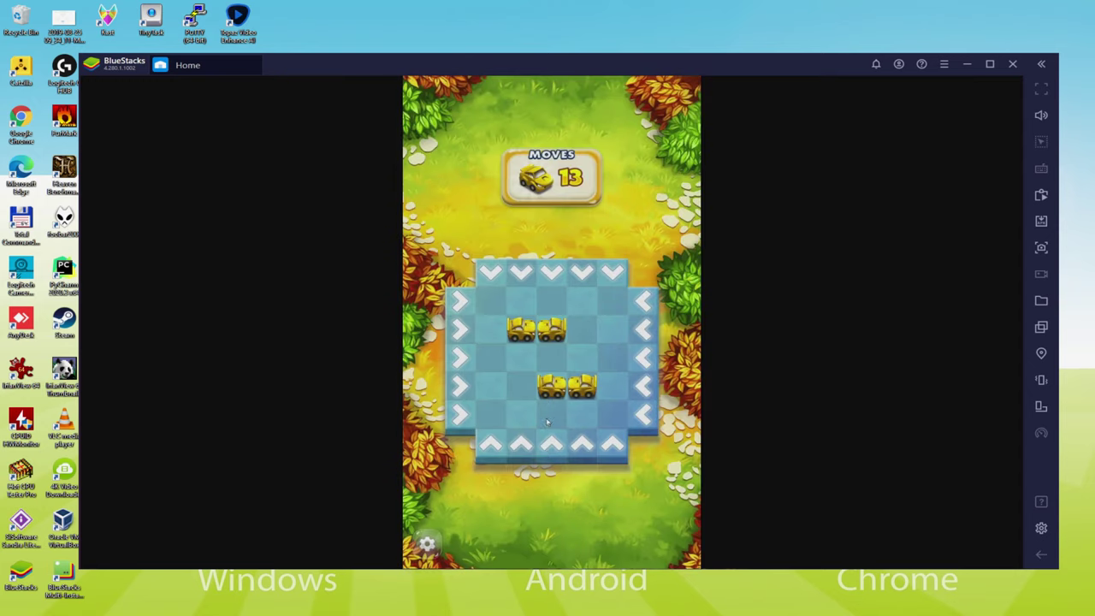
{"action": "left_click", "coordinate": [639, 392]}
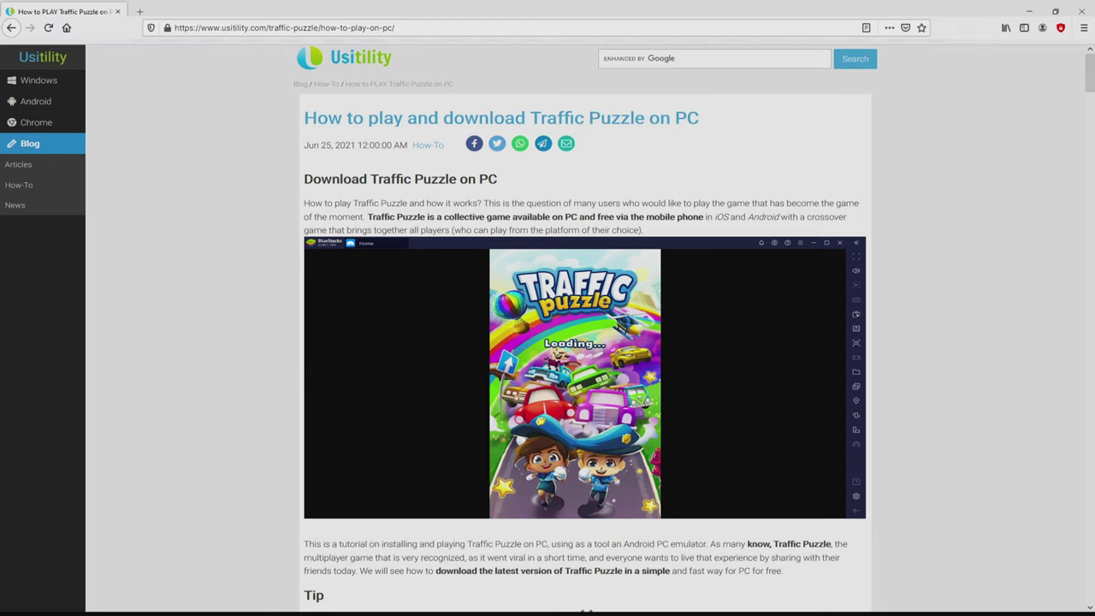
- Review the Traffic Puzzle article and BlueStacks game page, including its feature list, and request the emulator download
{"action": "scroll", "coordinate": [585, 325], "scroll_direction": "down", "scroll_amount": 3}
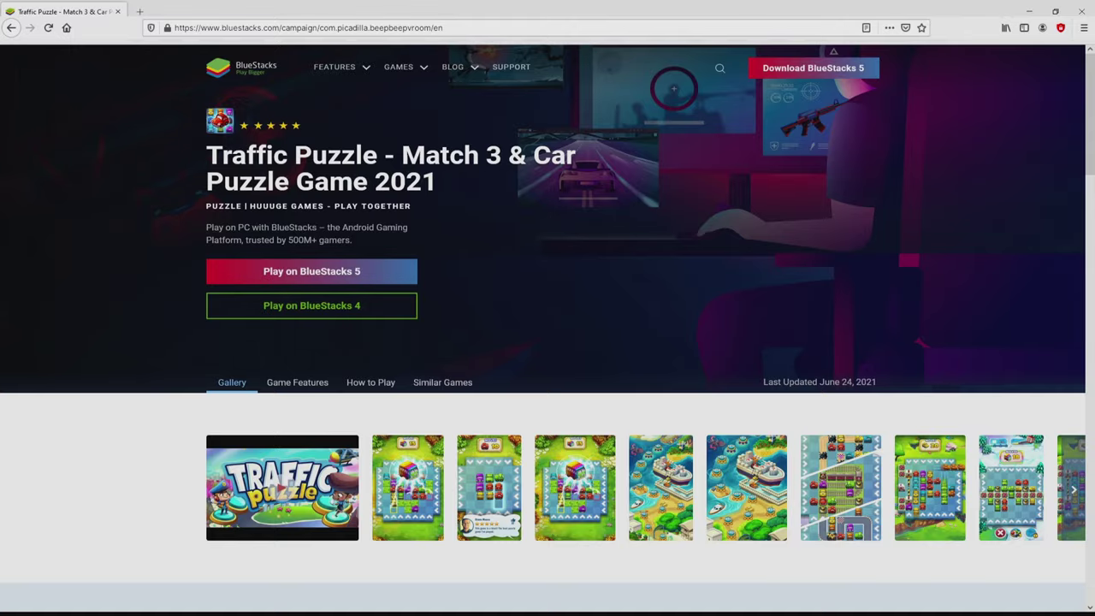
{"action": "scroll", "coordinate": [548, 329], "scroll_direction": "down", "scroll_amount": 15}
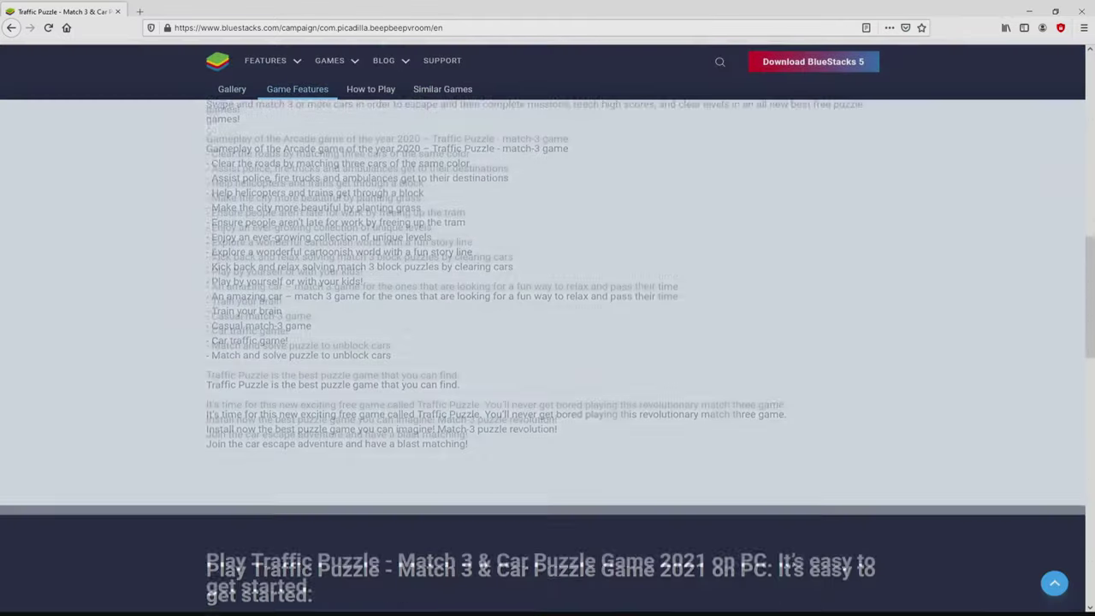
{"action": "scroll", "coordinate": [548, 355], "scroll_direction": "up", "scroll_amount": 5}
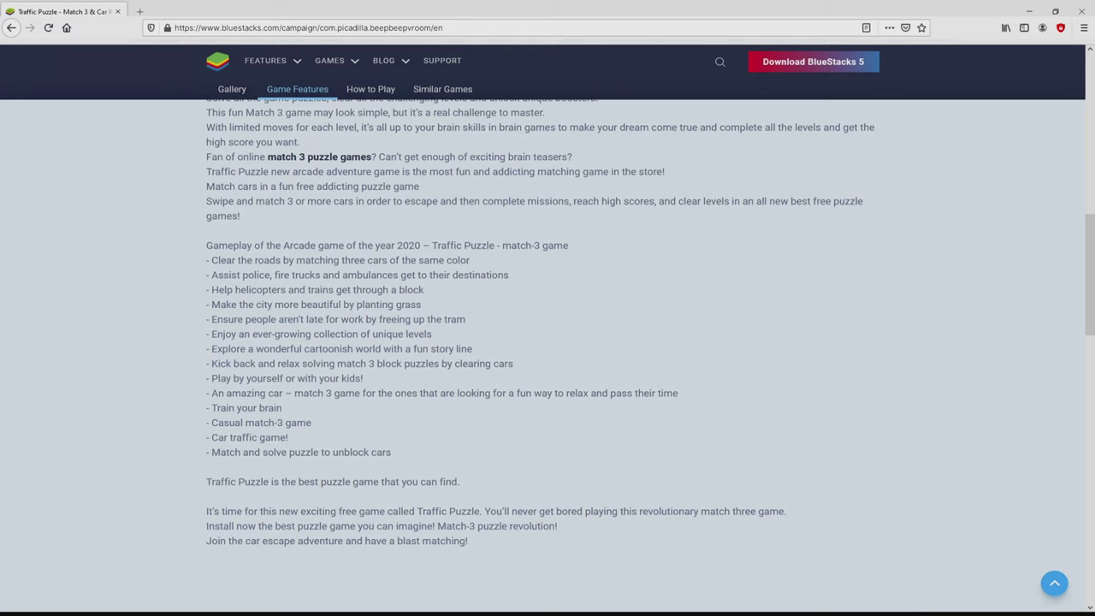
{"action": "scroll", "coordinate": [548, 330], "scroll_direction": "up", "scroll_amount": 10}
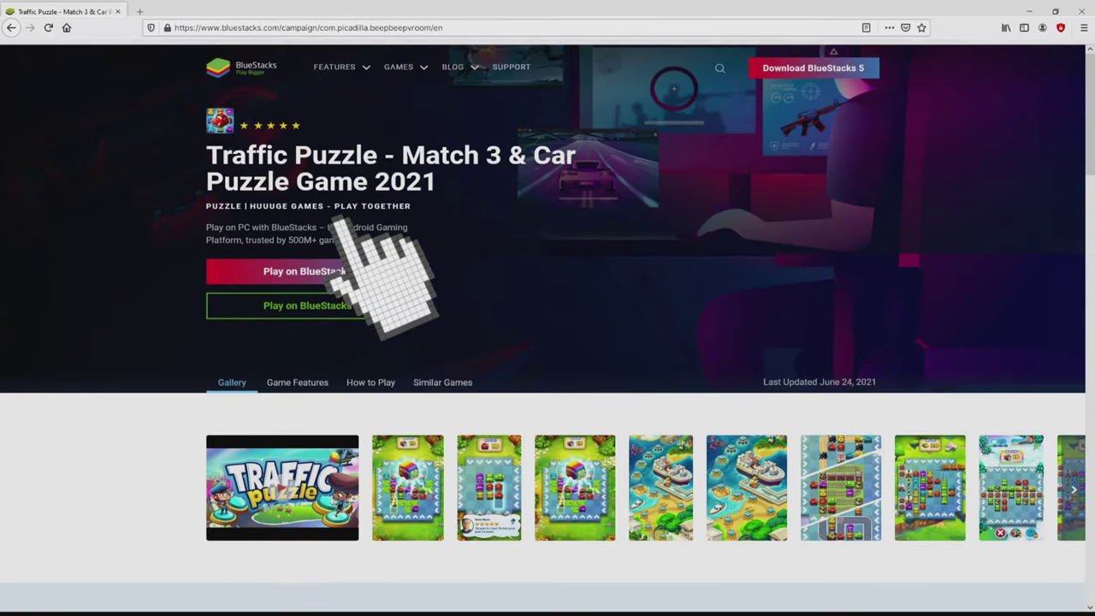
{"action": "left_click", "coordinate": [311, 271]}
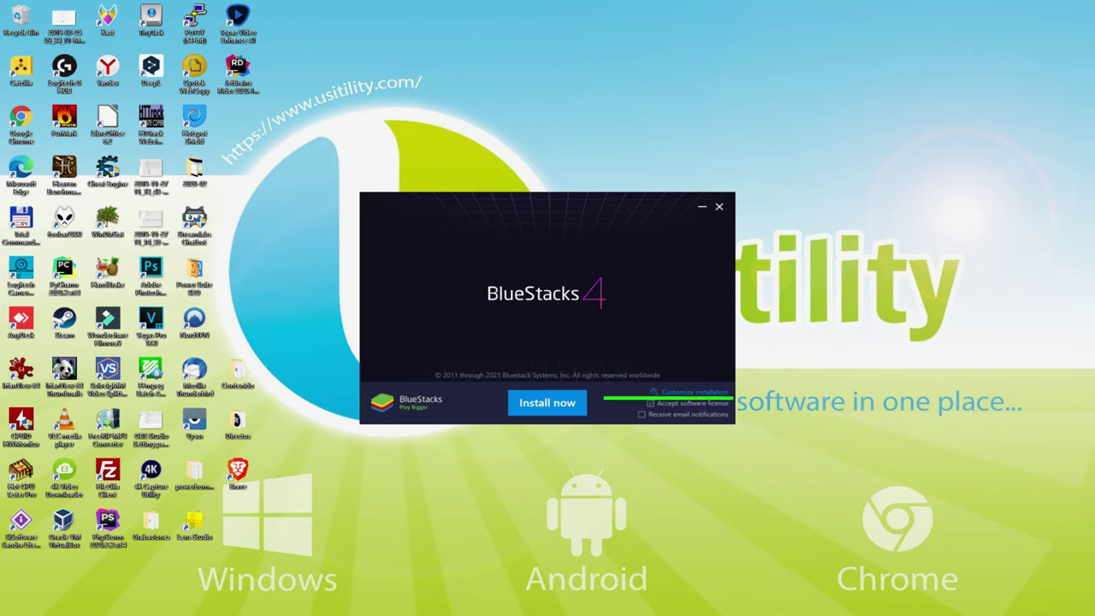
- Check the custom data path option in the BlueStacks 4 installer and start the installation
{"action": "left_click", "coordinate": [683, 390]}
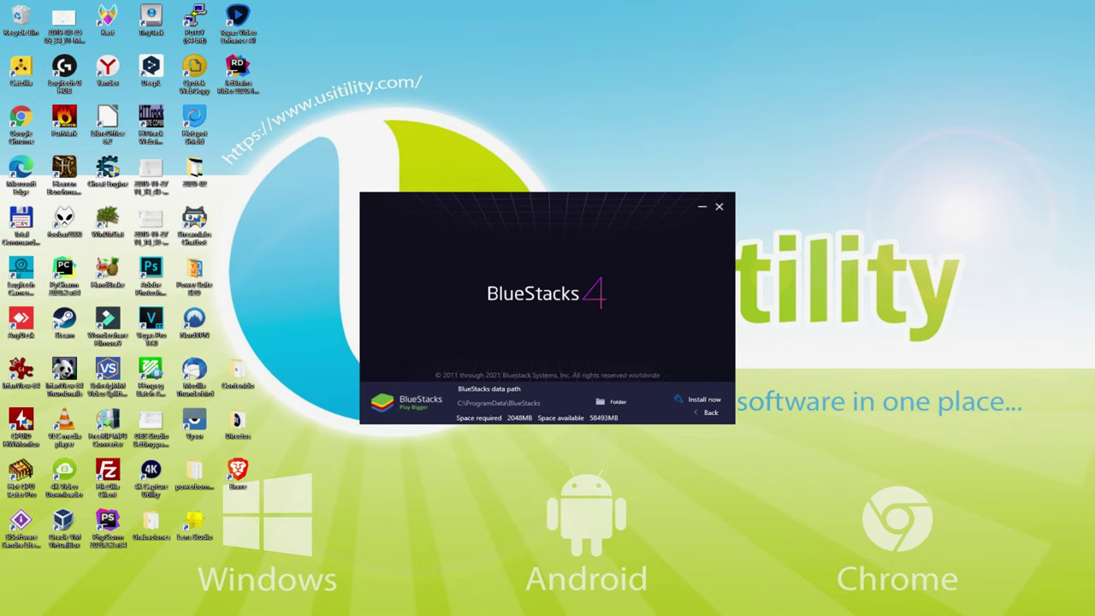
{"action": "left_click", "coordinate": [695, 398]}
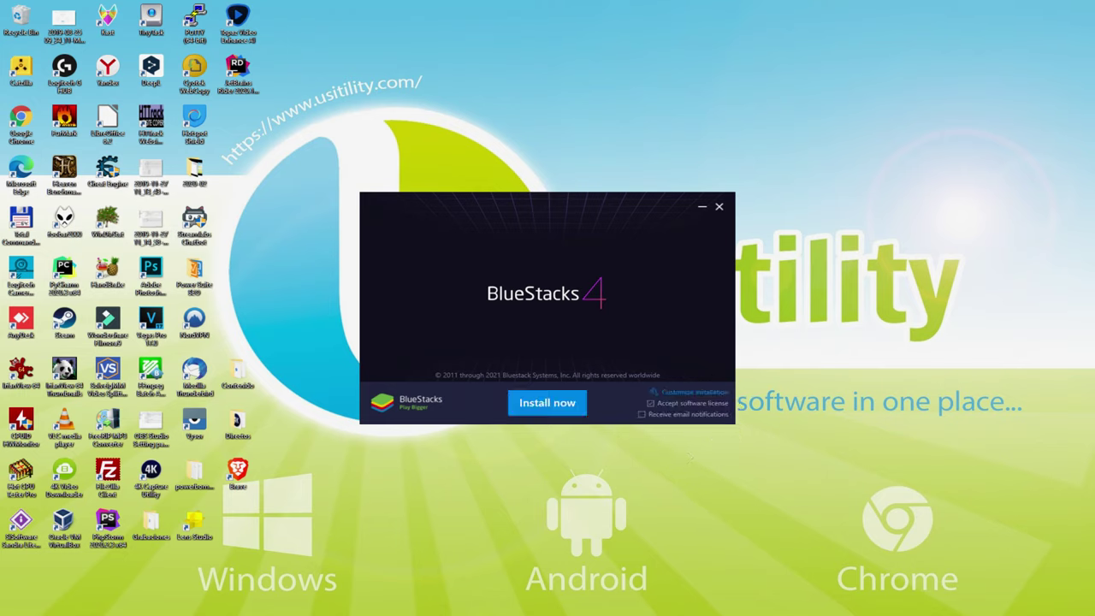
{"action": "left_click", "coordinate": [545, 402]}
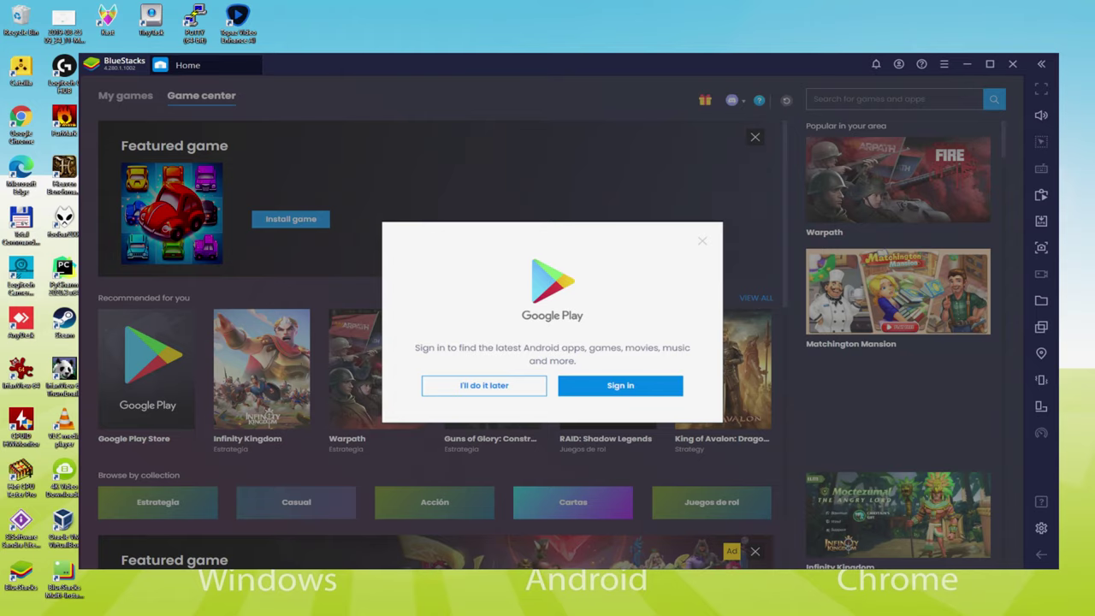
- Sign in to Google Play, agree to the Google terms, turn off Google Drive backup and accept the services settings
{"action": "left_click", "coordinate": [637, 385]}
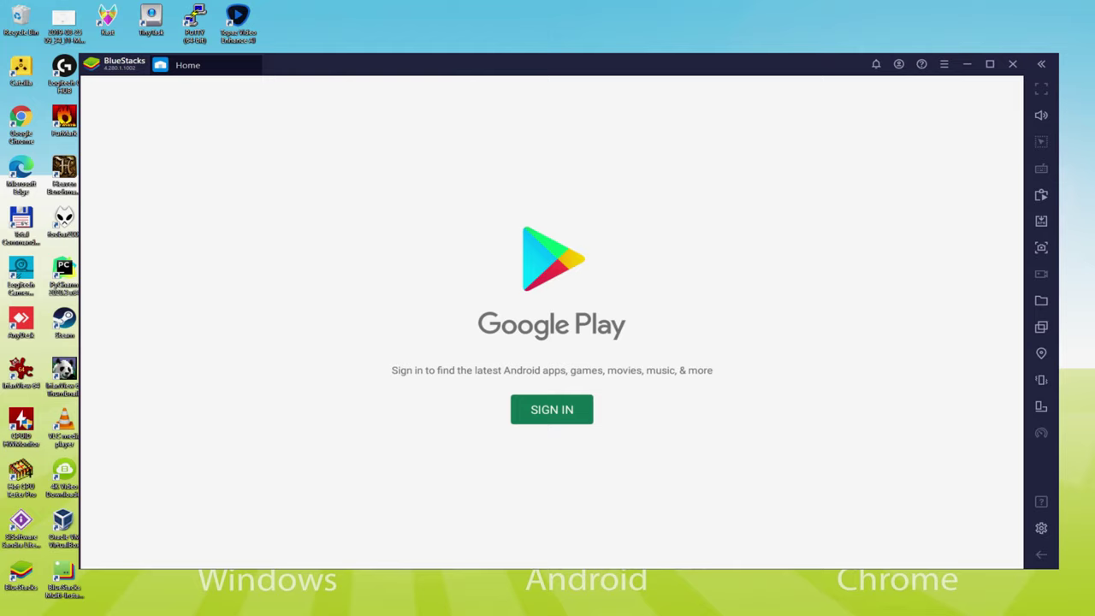
{"action": "left_click", "coordinate": [554, 409]}
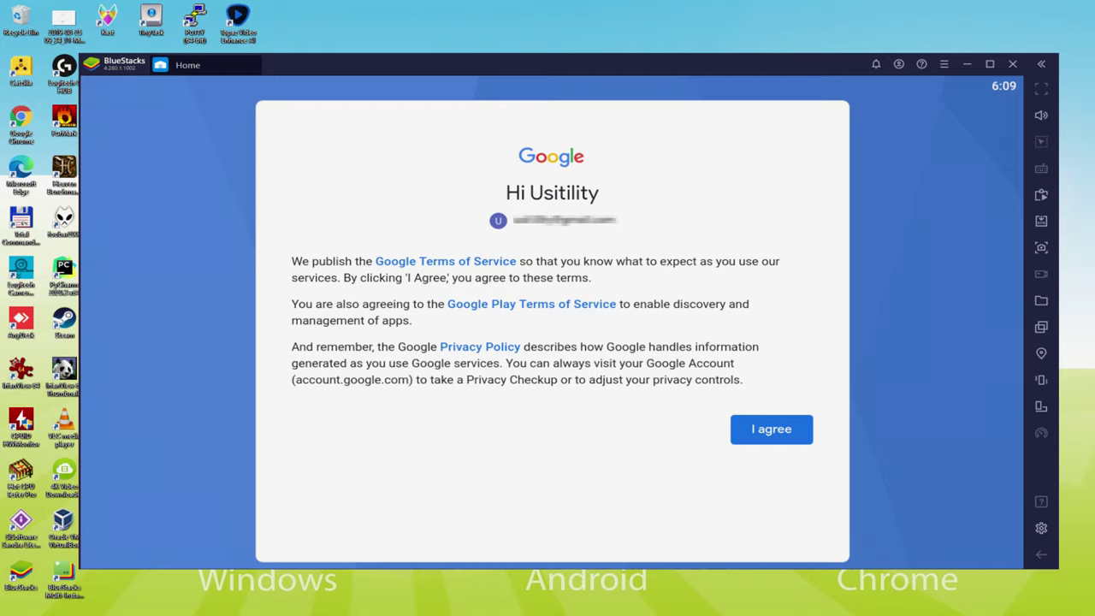
{"action": "left_click", "coordinate": [757, 427]}
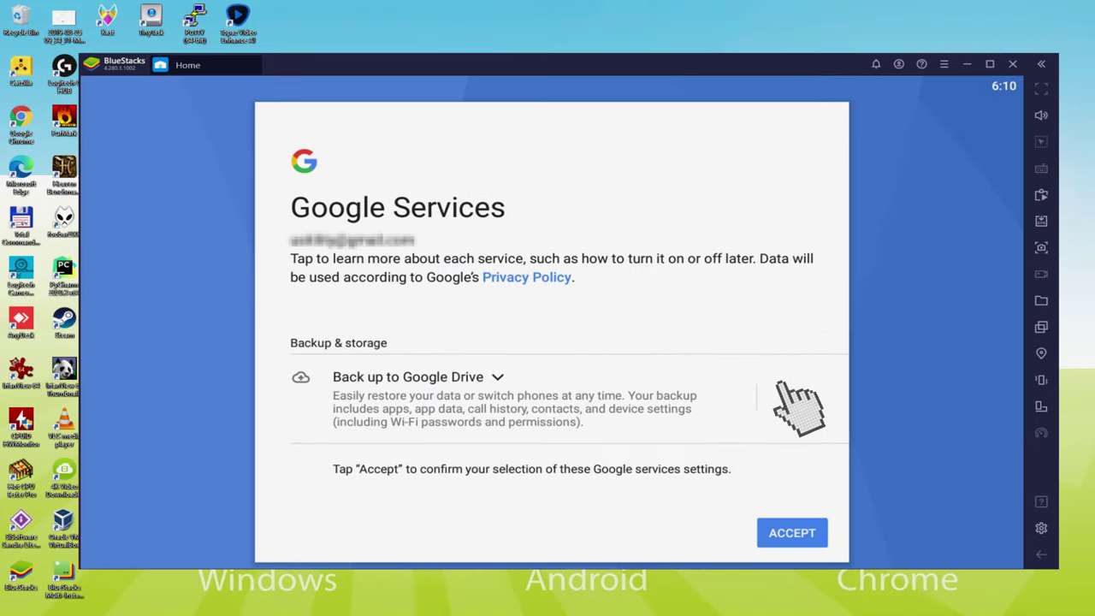
{"action": "left_click", "coordinate": [789, 398]}
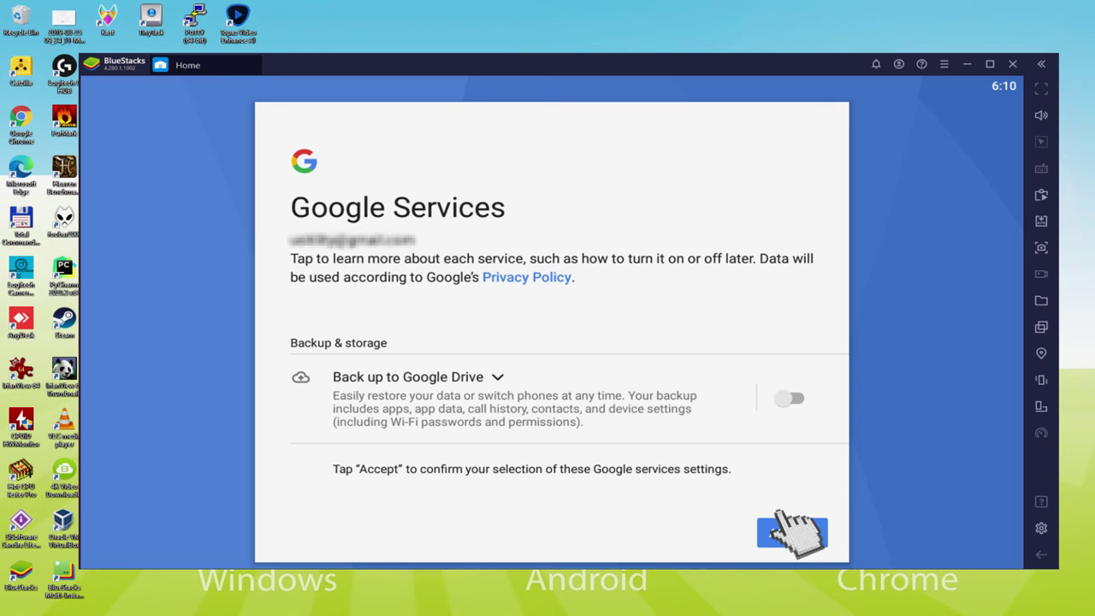
{"action": "left_click", "coordinate": [789, 533]}
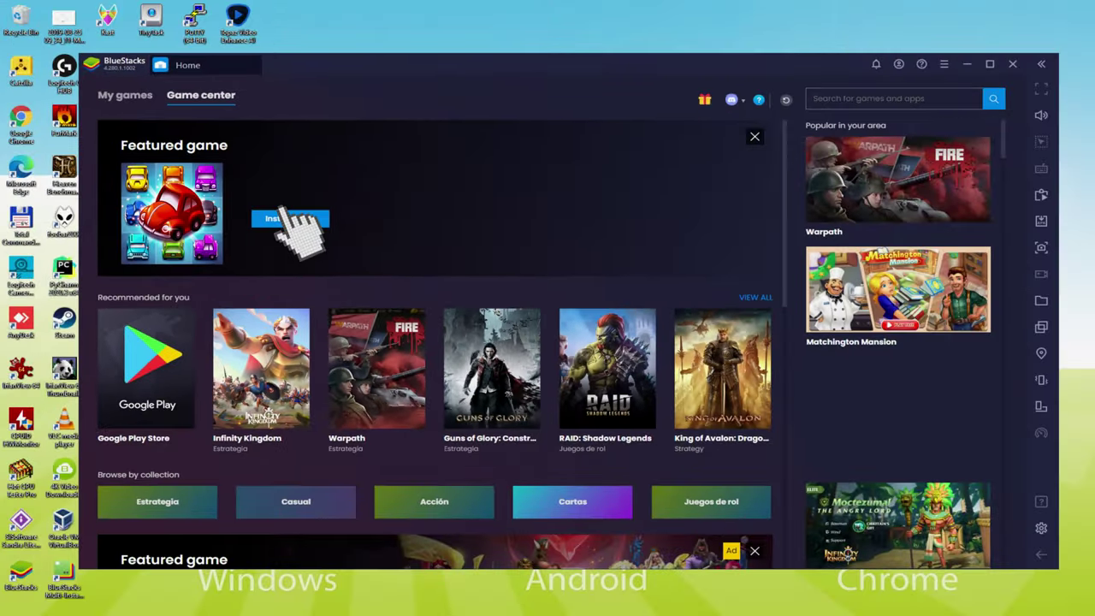
- Install Traffic Puzzle from its Google Play page and return to the emulator's home to show the installed games
{"action": "left_click", "coordinate": [453, 244]}
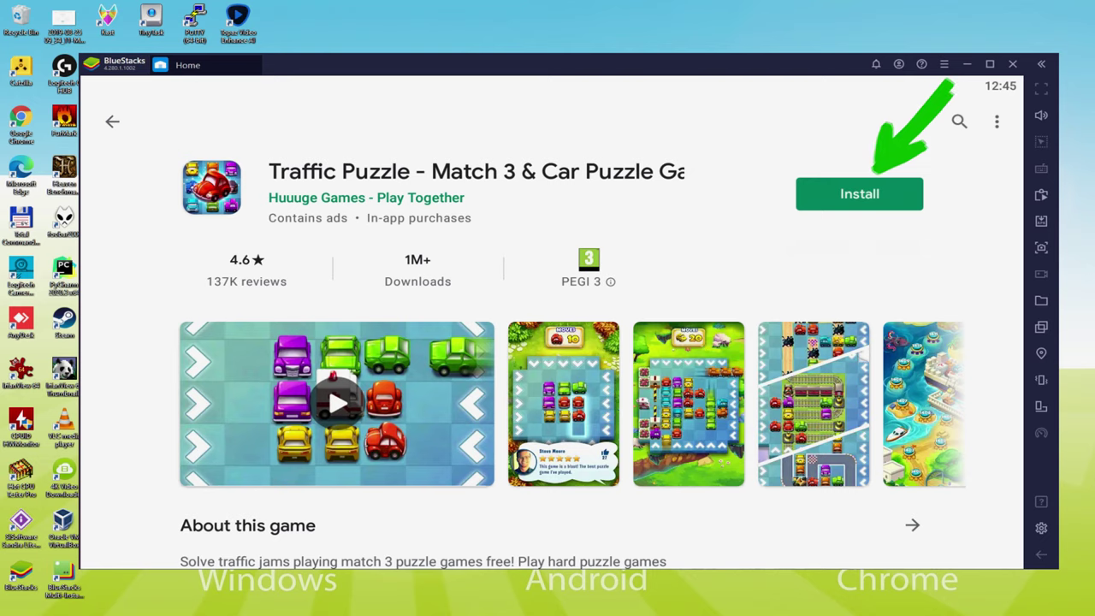
{"action": "left_click", "coordinate": [883, 187]}
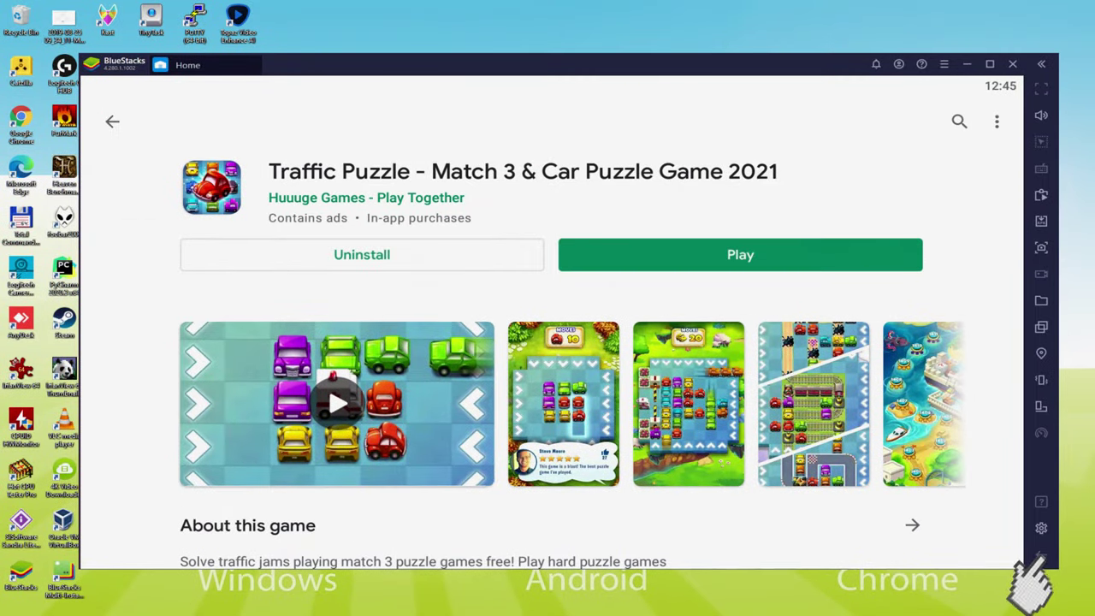
{"action": "left_click", "coordinate": [1040, 555]}
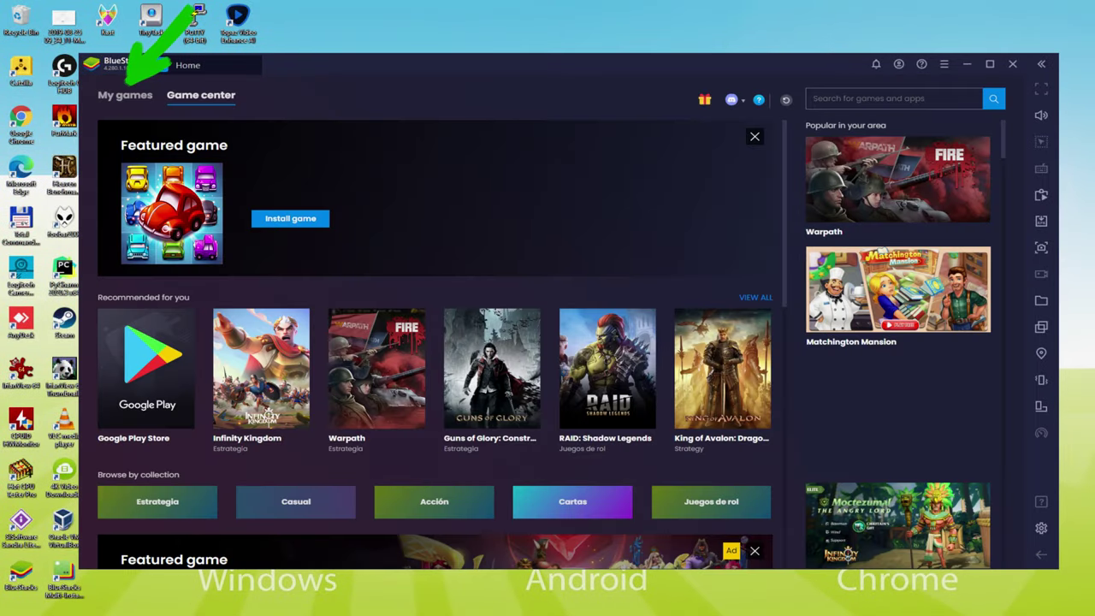
{"action": "left_click", "coordinate": [127, 95]}
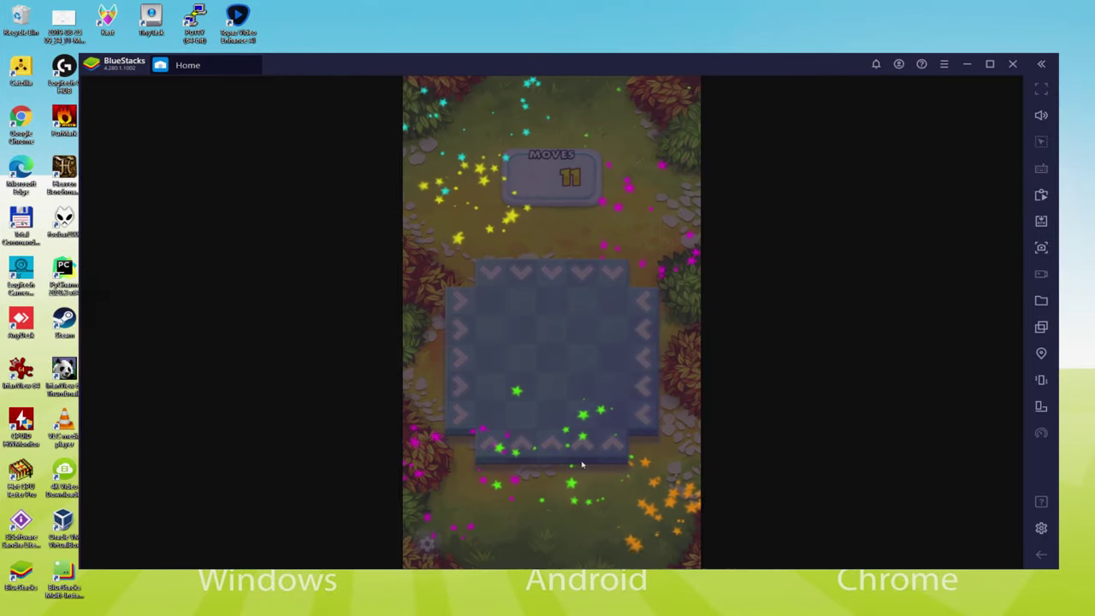
- Start level 2 of Traffic Puzzle and clear its board by sending in cars that match the coloured groups
{"action": "left_click", "coordinate": [563, 393]}
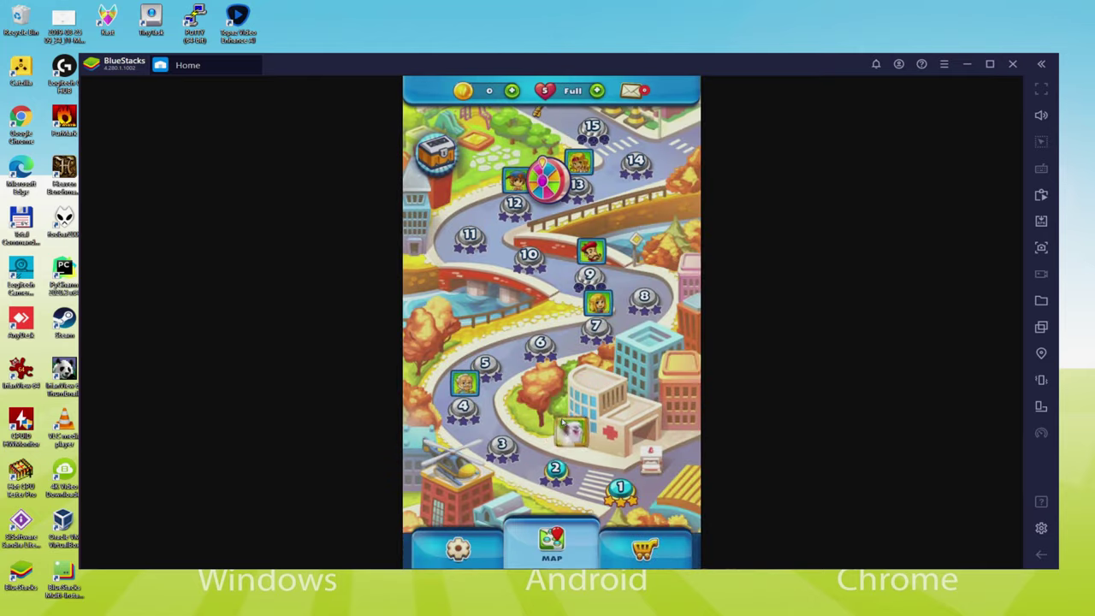
{"action": "left_click", "coordinate": [571, 394]}
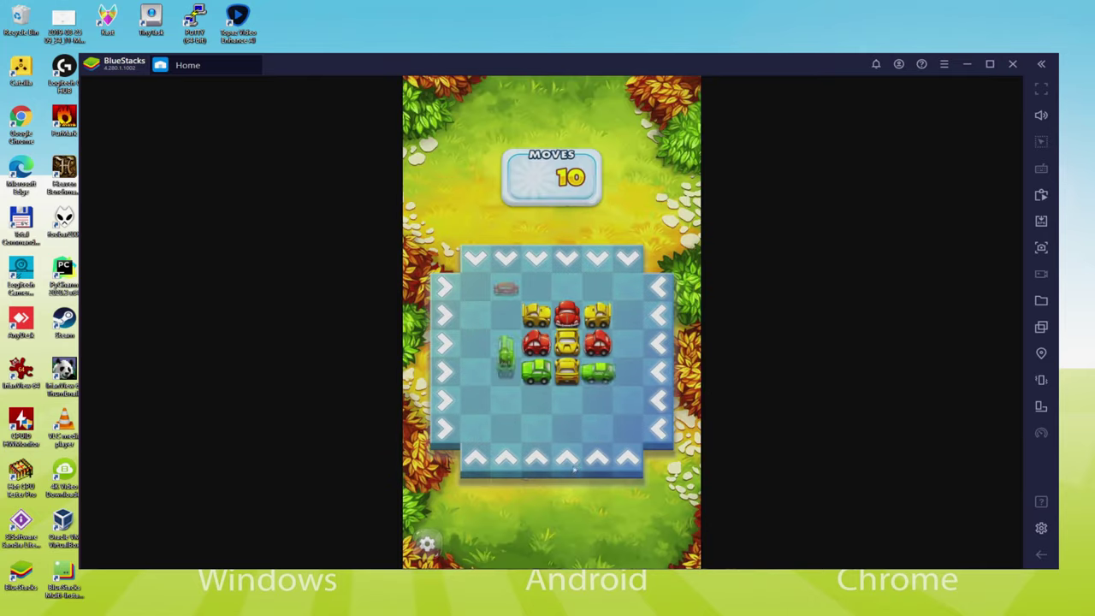
{"action": "left_click", "coordinate": [505, 259]}
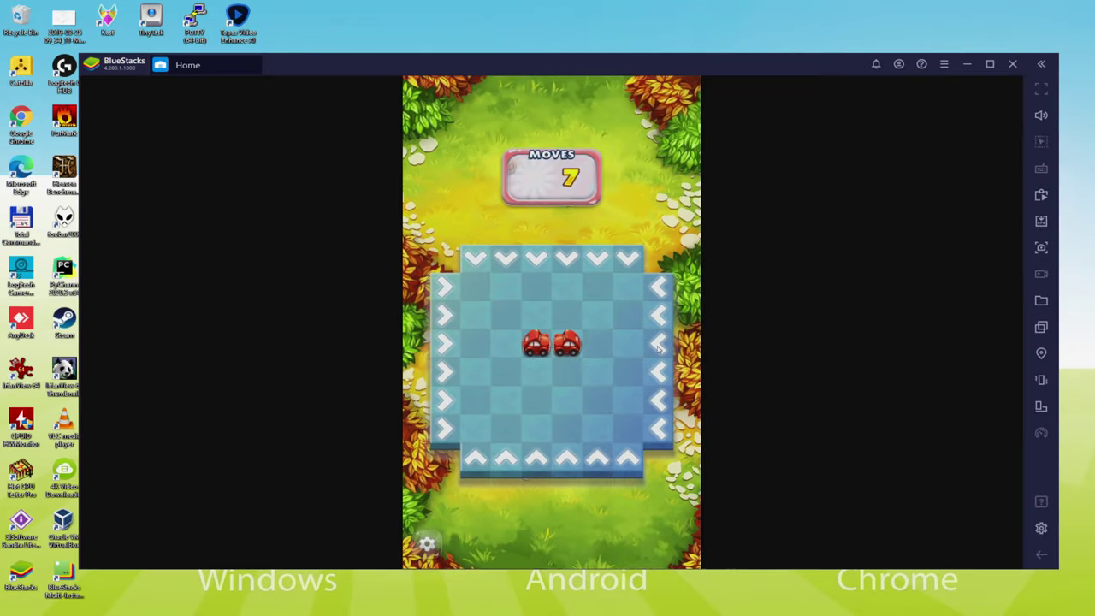
{"action": "left_click", "coordinate": [658, 343]}
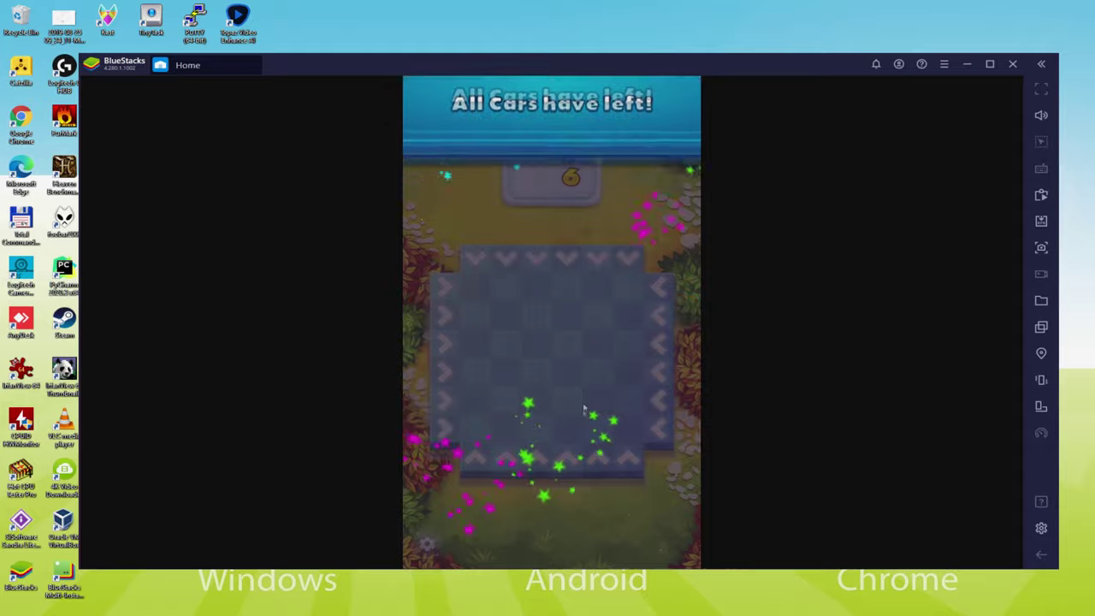
- Start level 3 with the ambulances and maximize the emulator window
{"action": "left_click", "coordinate": [580, 407]}
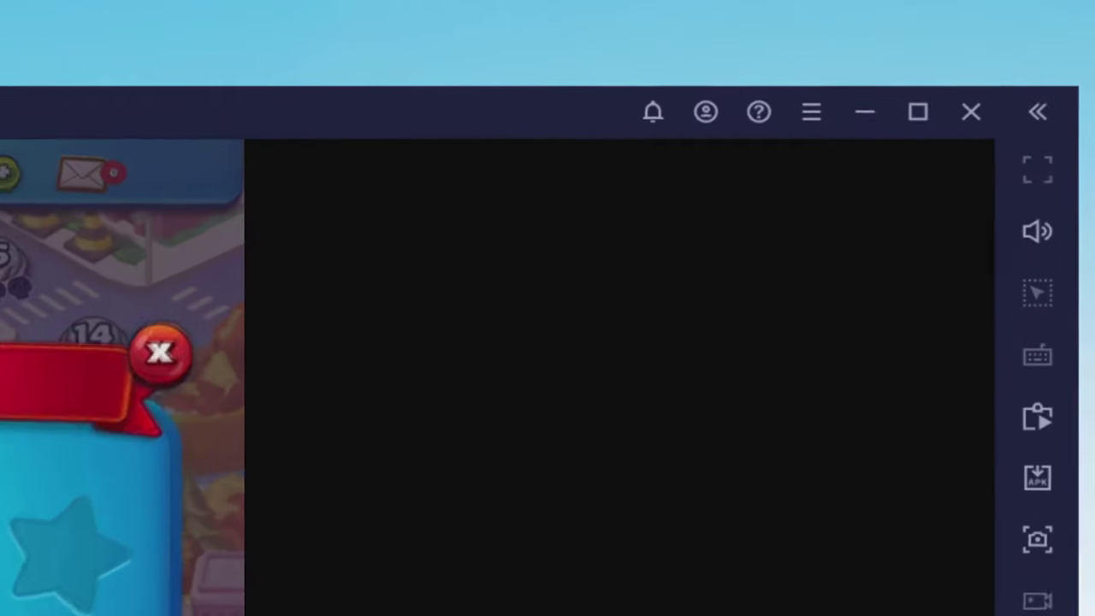
{"action": "left_click", "coordinate": [501, 429]}
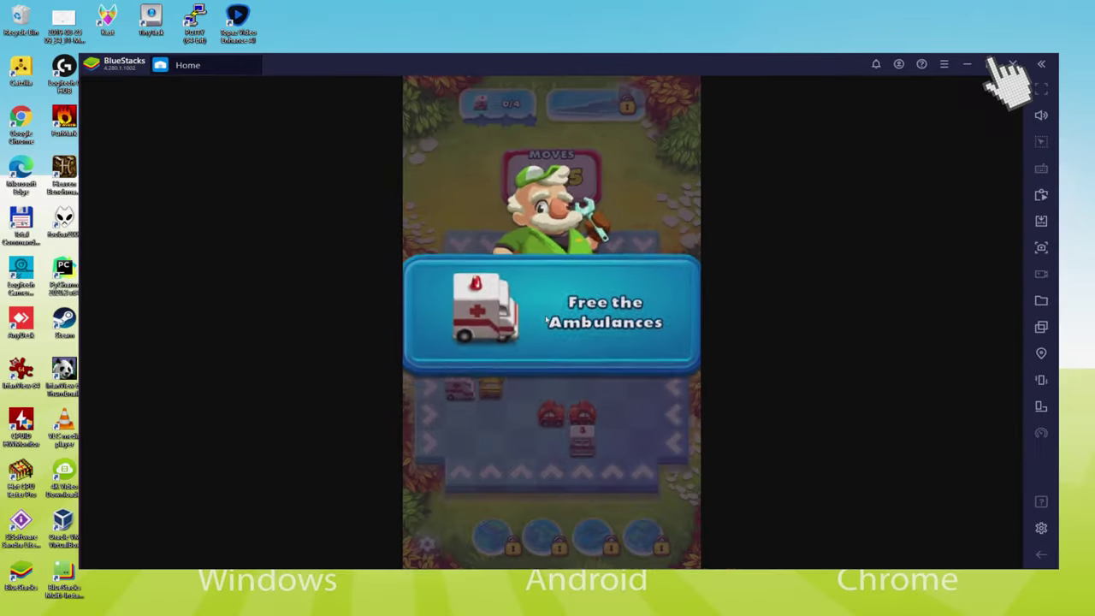
{"action": "left_click", "coordinate": [990, 65]}
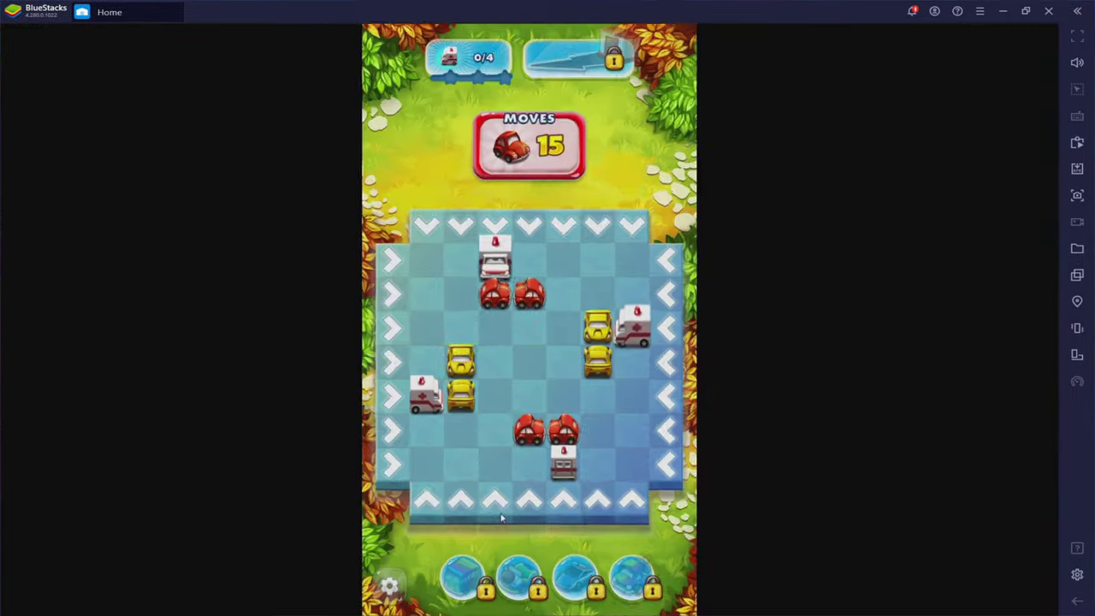
{"action": "left_click", "coordinate": [542, 237]}
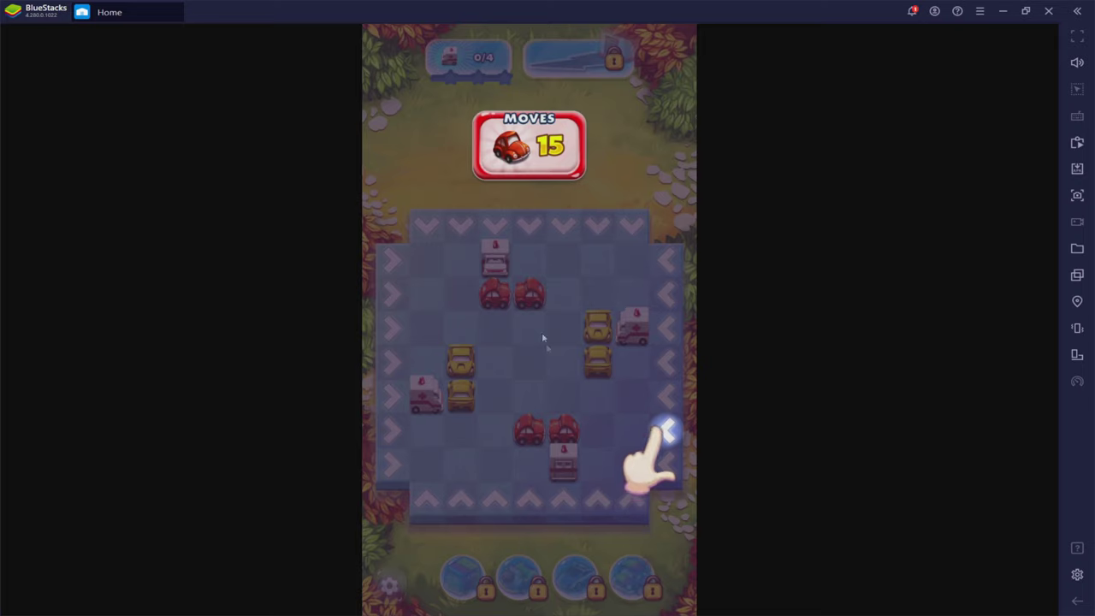
- Free the four ambulances in level 3 by matching the red and yellow cars, and start level 4
{"action": "left_click", "coordinate": [667, 439]}
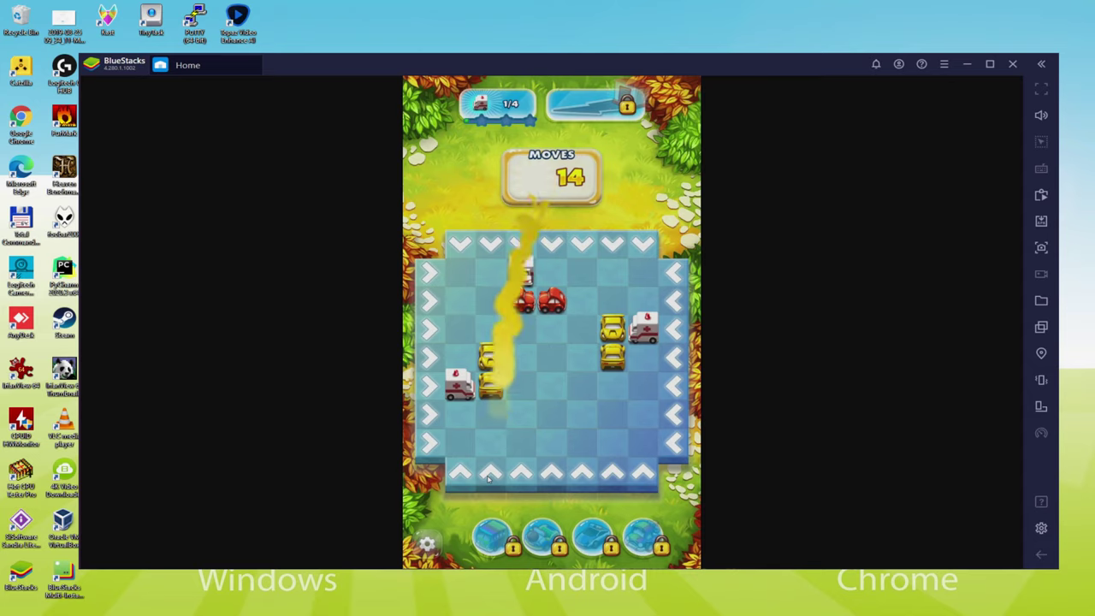
{"action": "left_click", "coordinate": [489, 476]}
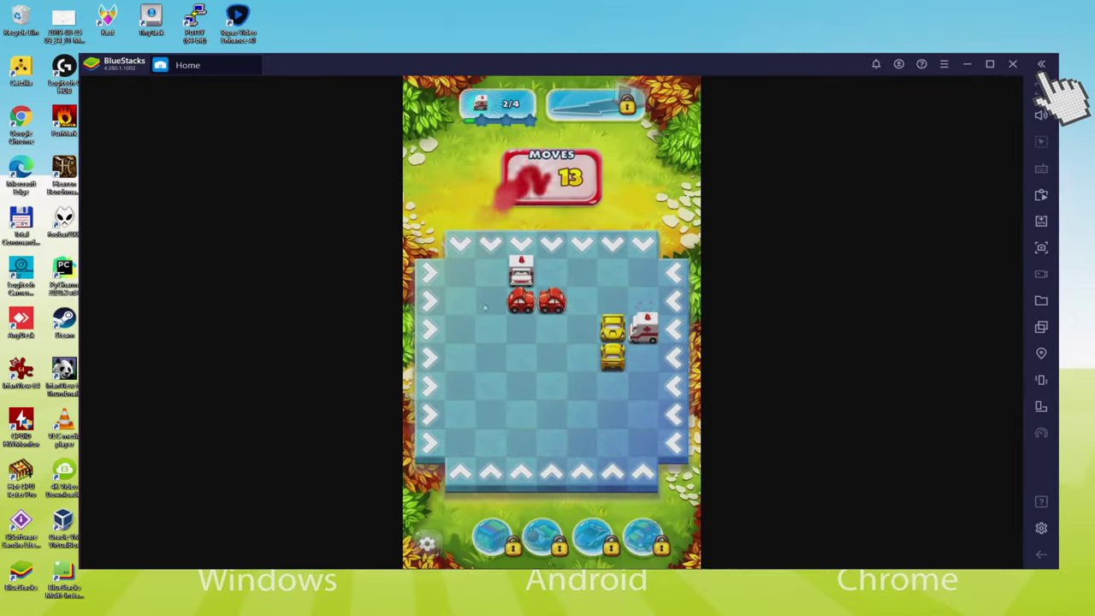
{"action": "left_click", "coordinate": [521, 300]}
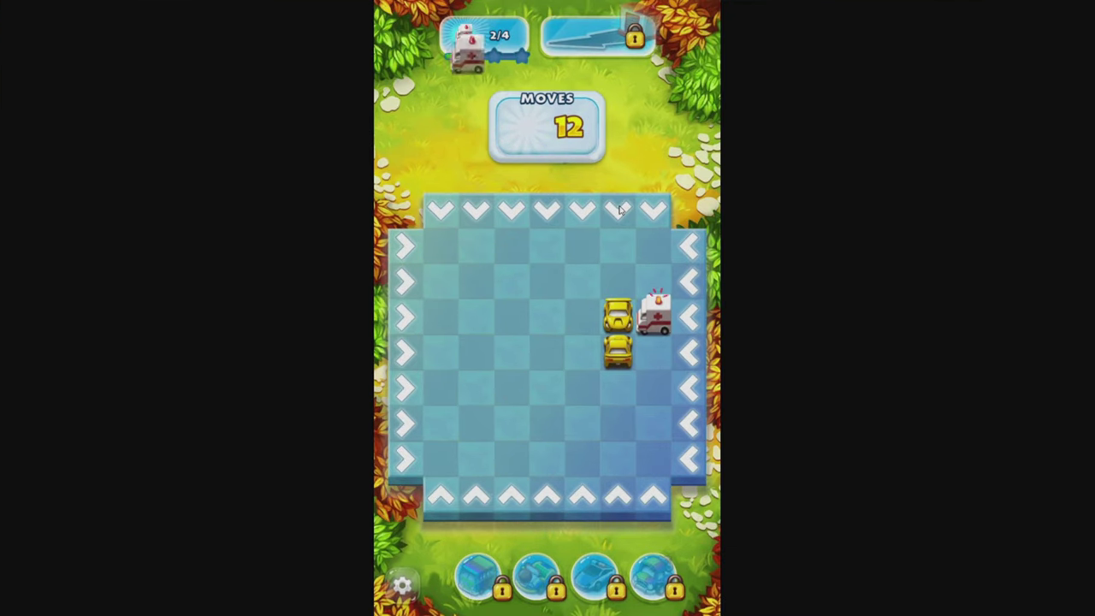
{"action": "left_click", "coordinate": [619, 210]}
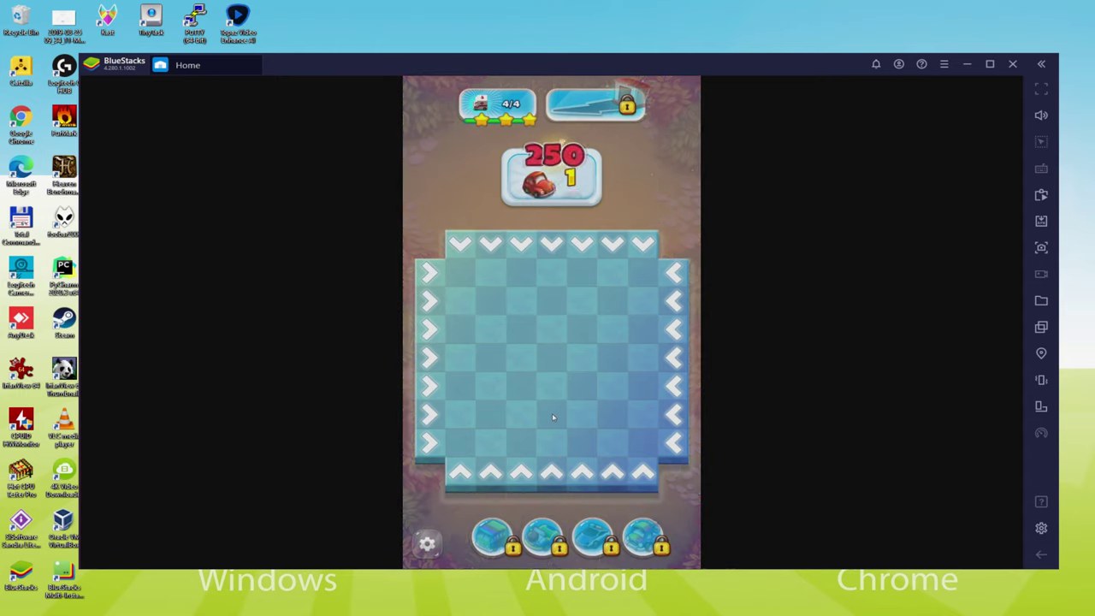
{"action": "left_click", "coordinate": [570, 413]}
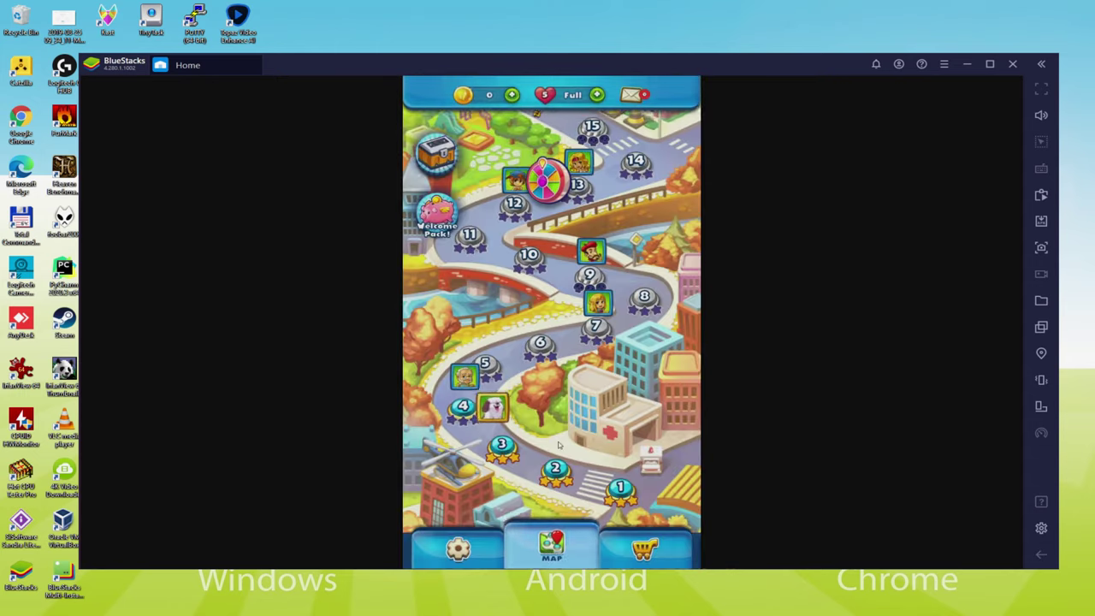
{"action": "left_click", "coordinate": [559, 390]}
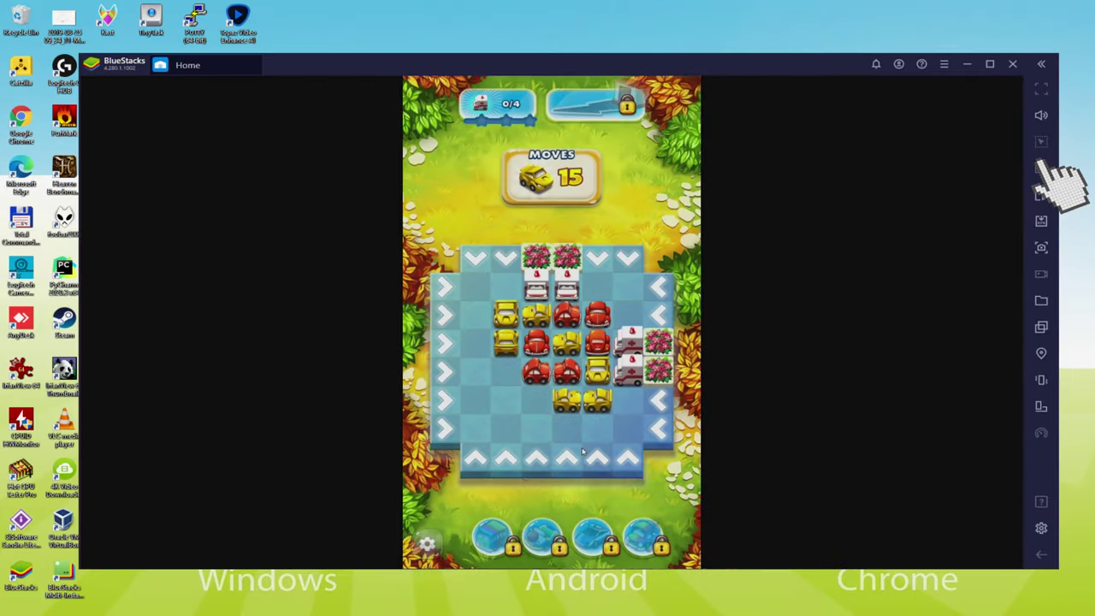
- Close the controls editor and free the four ambulances in level 4 by sending yellow and red cars into their matching groups
{"action": "left_click", "coordinate": [985, 278]}
{"action": "left_click", "coordinate": [356, 395]}
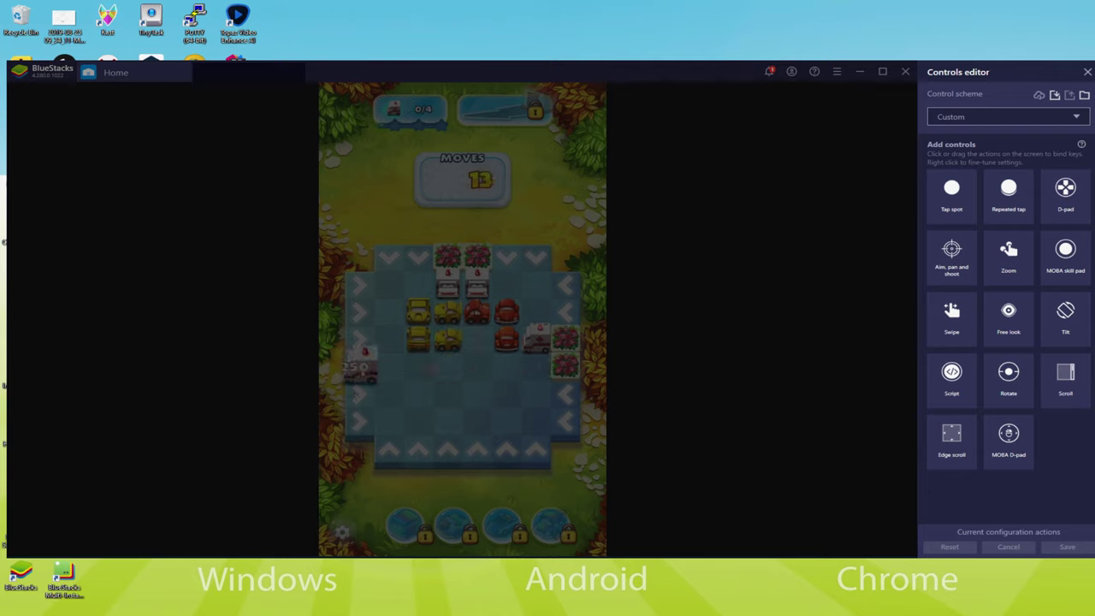
{"action": "left_click", "coordinate": [1087, 71]}
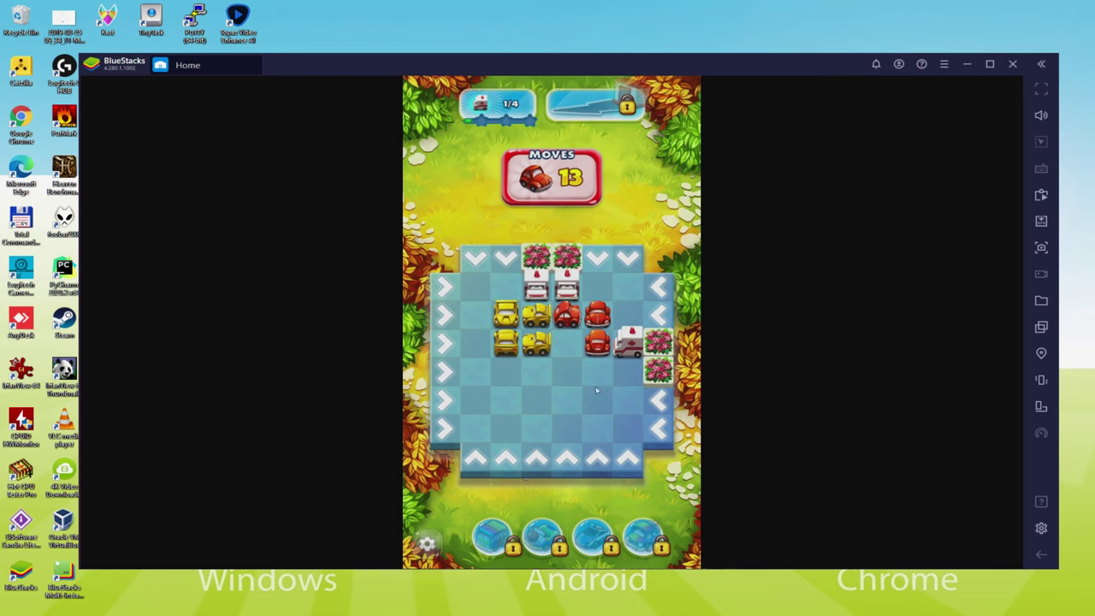
{"action": "left_click", "coordinate": [603, 466]}
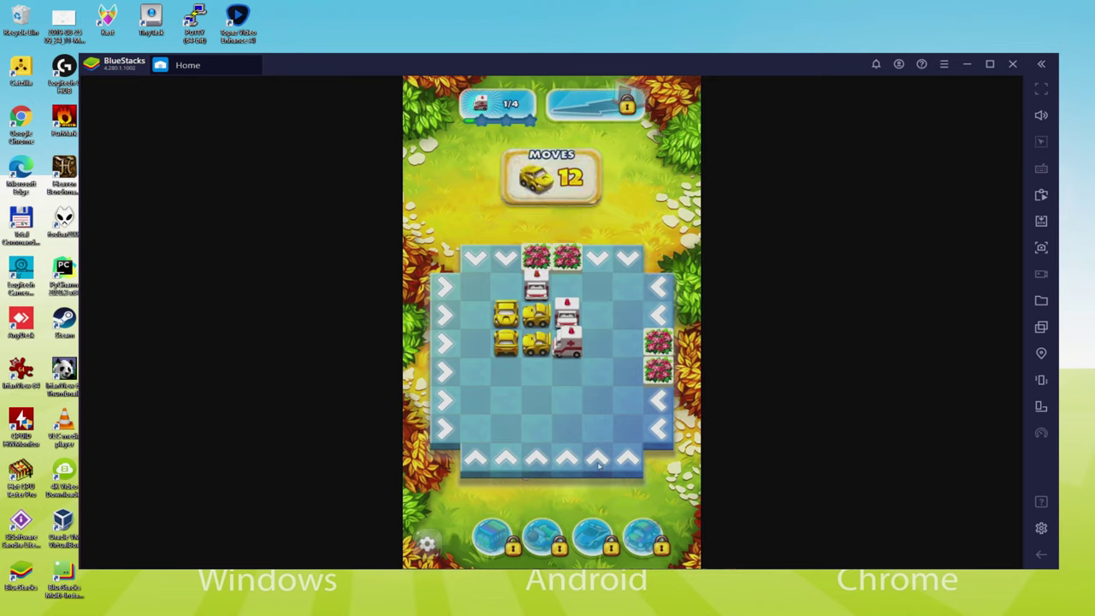
{"action": "left_click", "coordinate": [536, 462]}
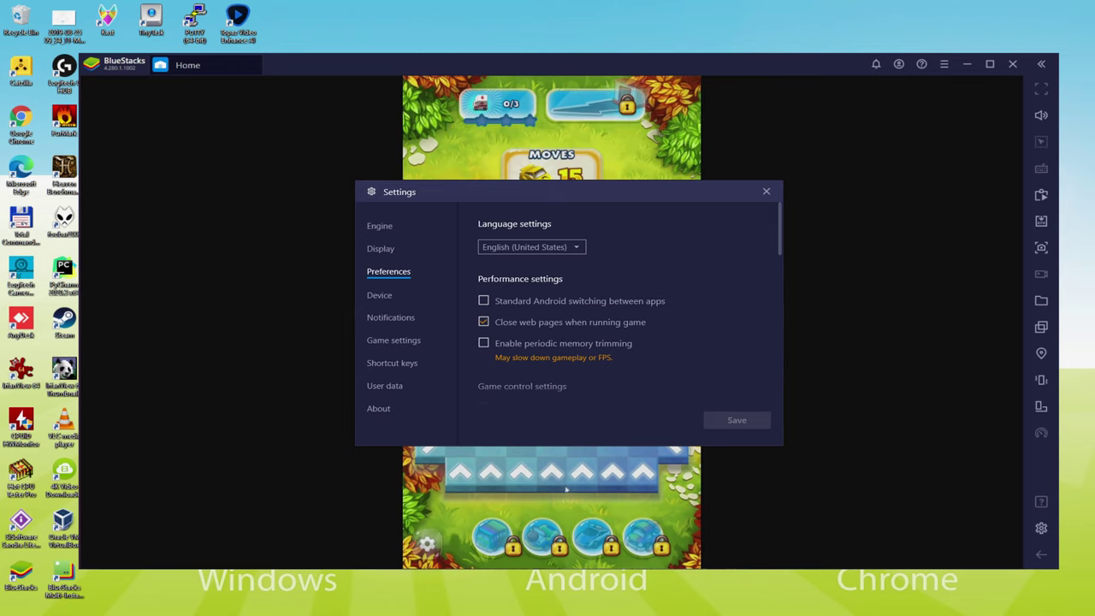
- Close the emulator's preferences settings and send cars into the matching yellow and red groups on the board with three ambulances
{"action": "key", "text": "Escape"}
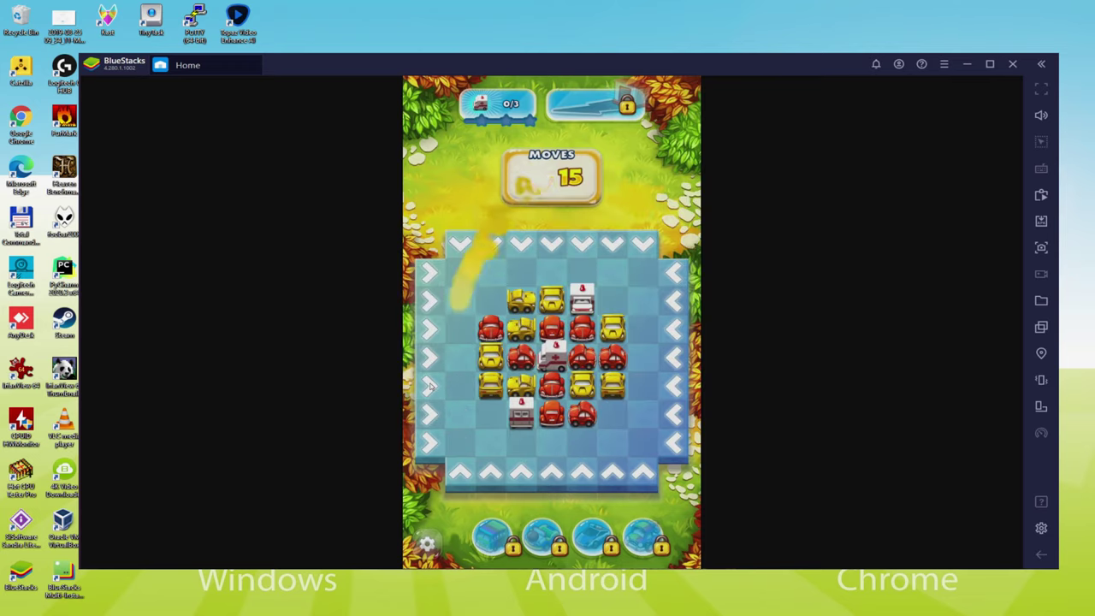
{"action": "left_click", "coordinate": [430, 386]}
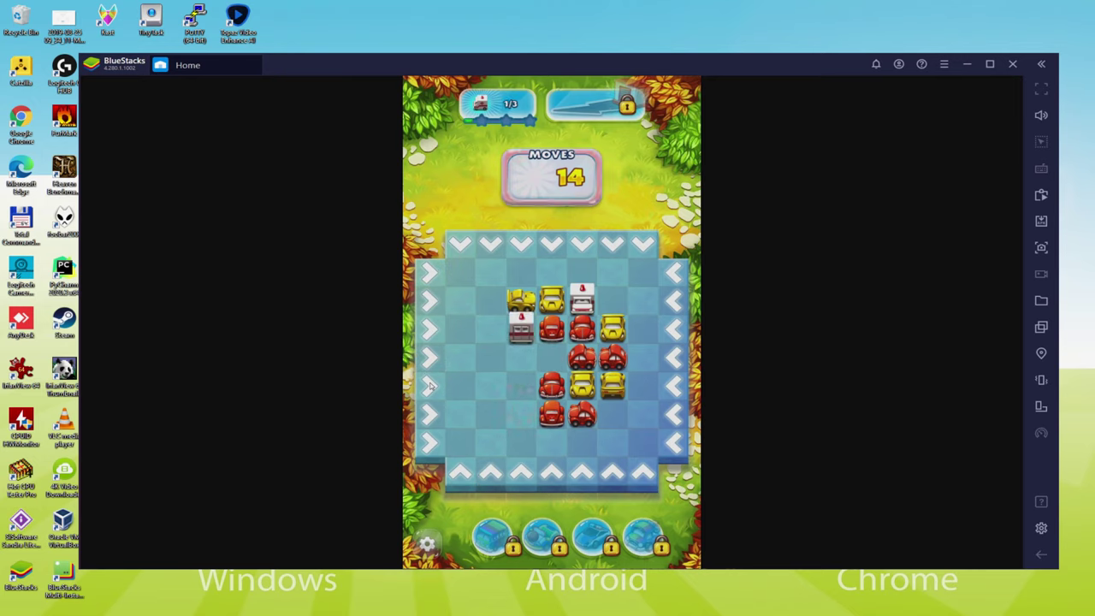
{"action": "left_click", "coordinate": [429, 358]}
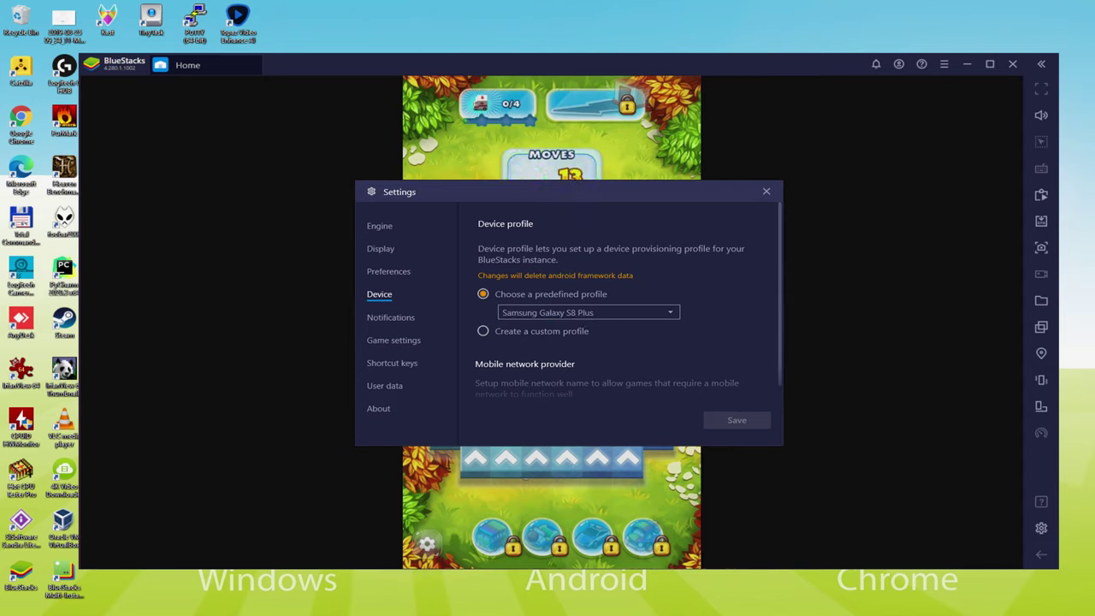
- Close the device profile settings and match the red pair and the green pair on the board with four ambulances
{"action": "key", "text": "Escape"}
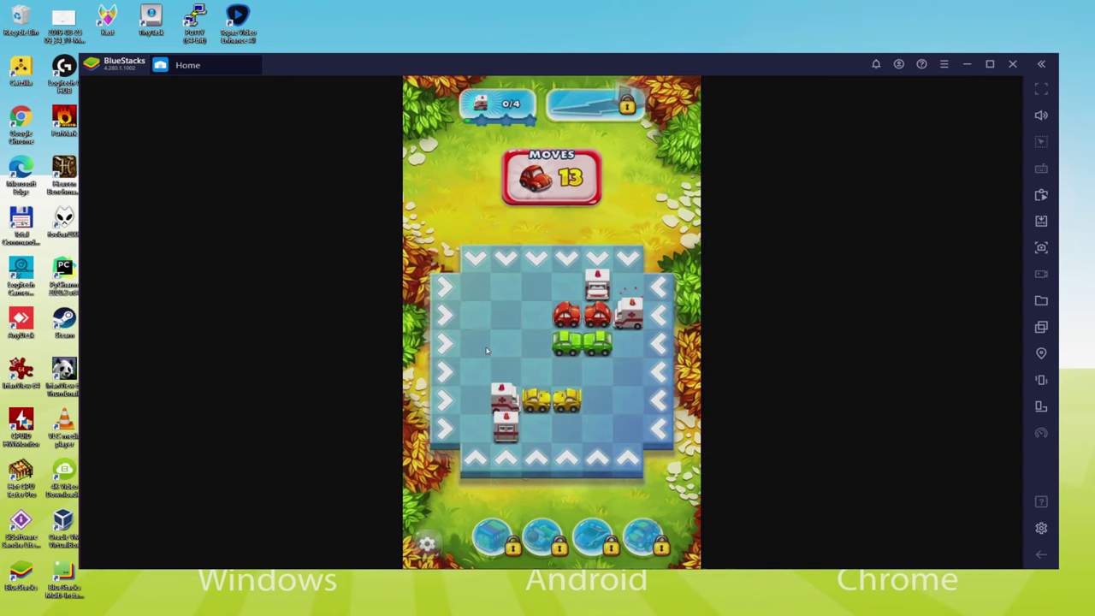
{"action": "left_click", "coordinate": [445, 319]}
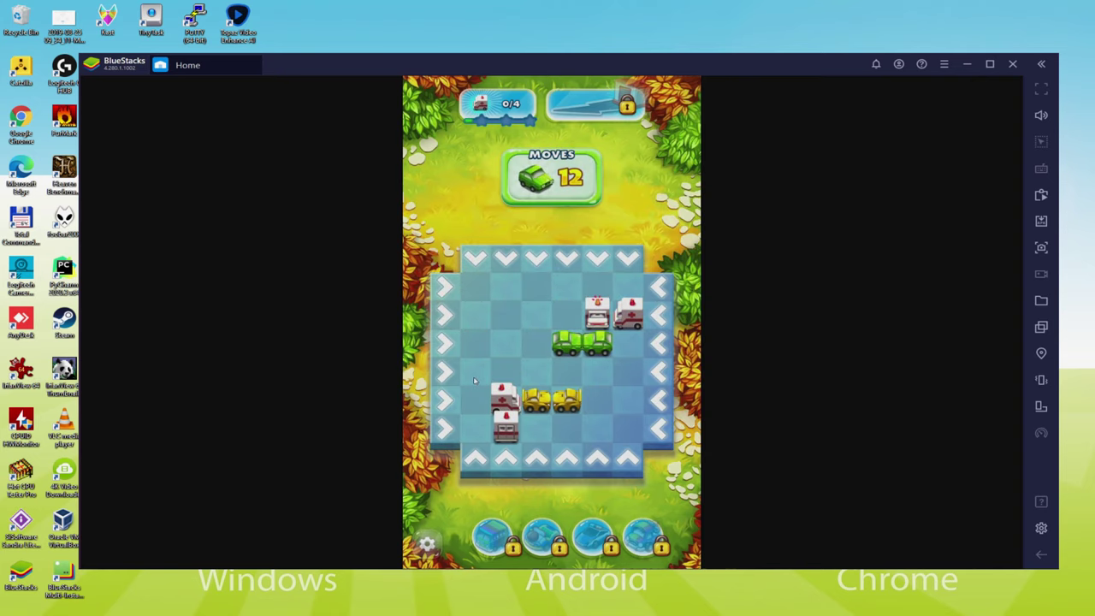
{"action": "left_click", "coordinate": [661, 344]}
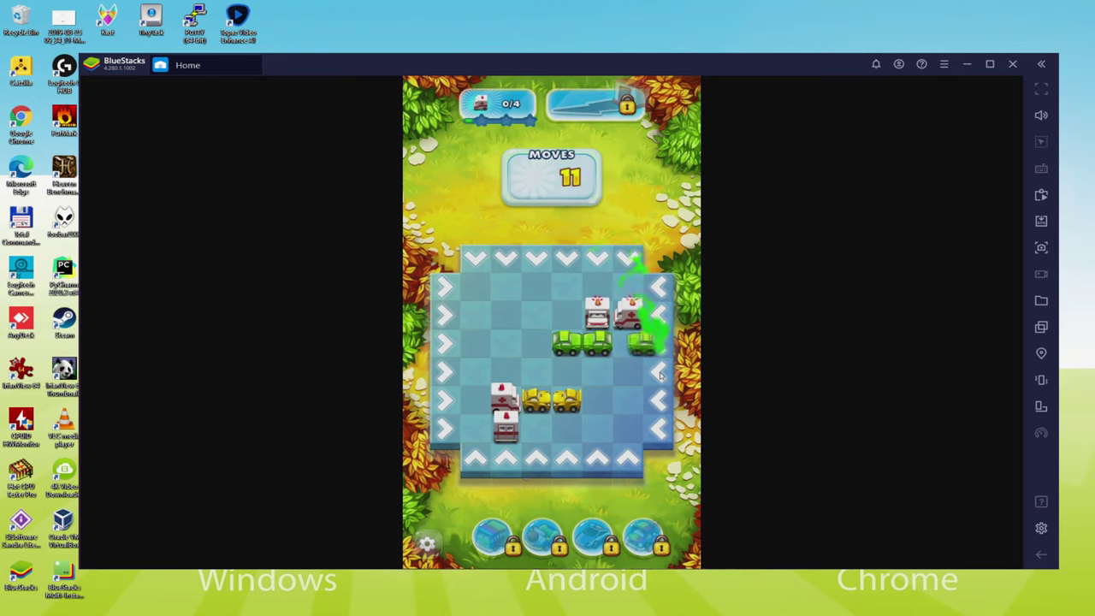